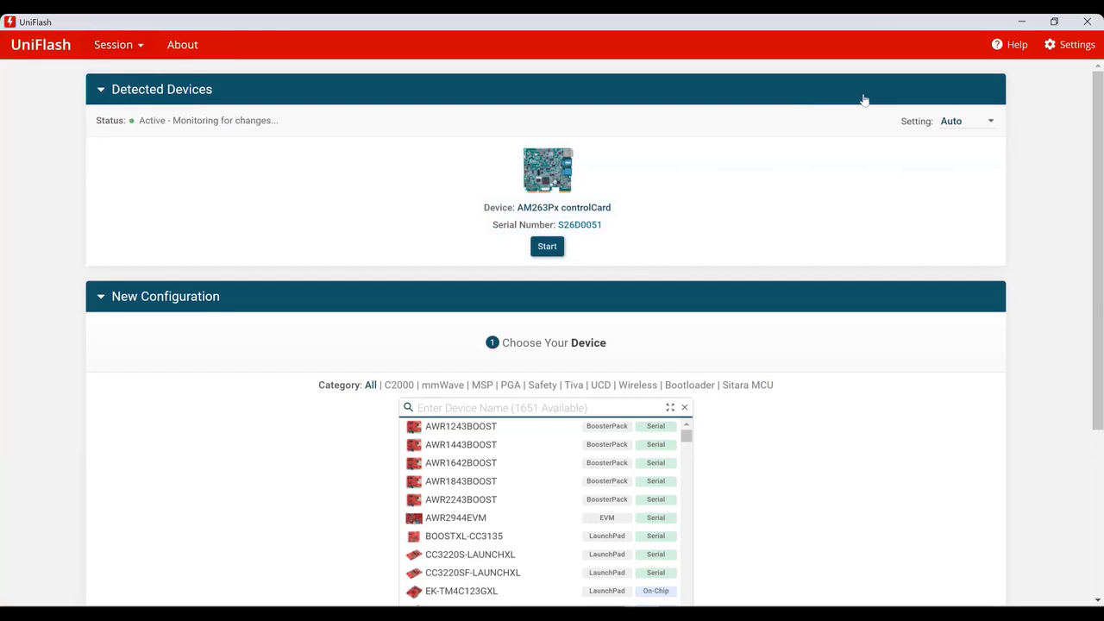
Switch device detection to Manual and configure a new Sitara MCU session for the on-chip AM263PX with the Texas Instruments XDS110 USB Debug Probe
click(962, 127)
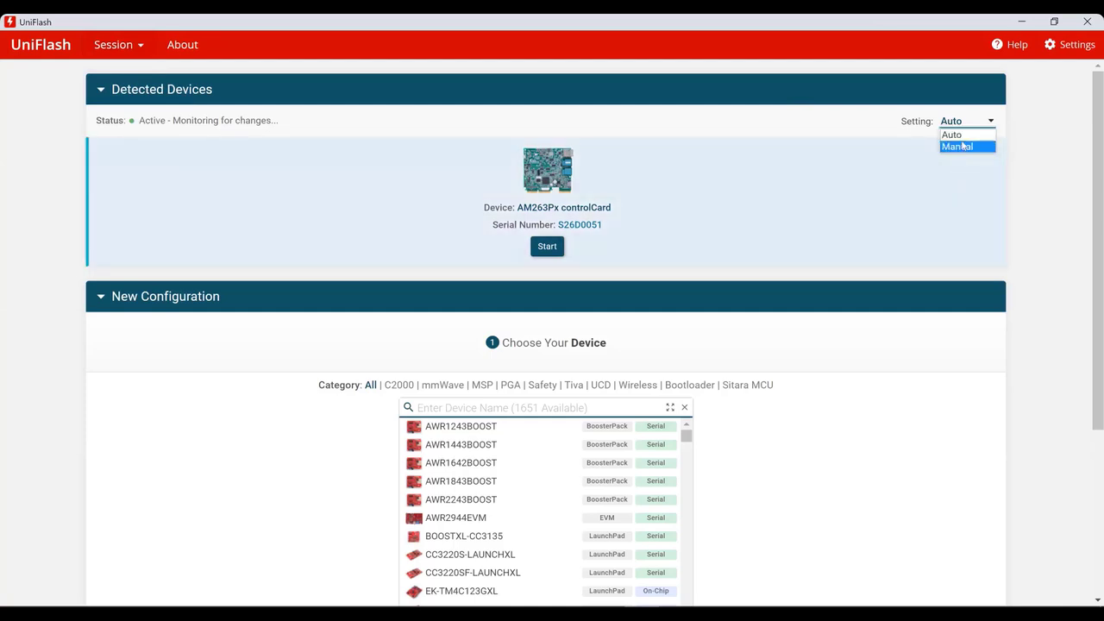
click(957, 146)
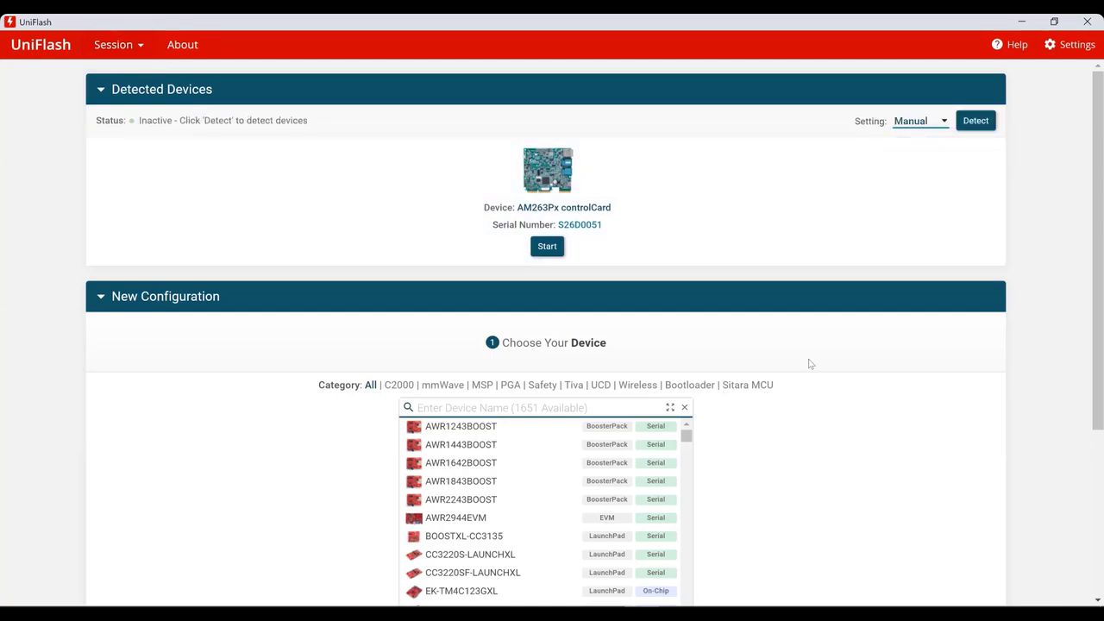
scroll(752, 266, down, 2)
click(747, 230)
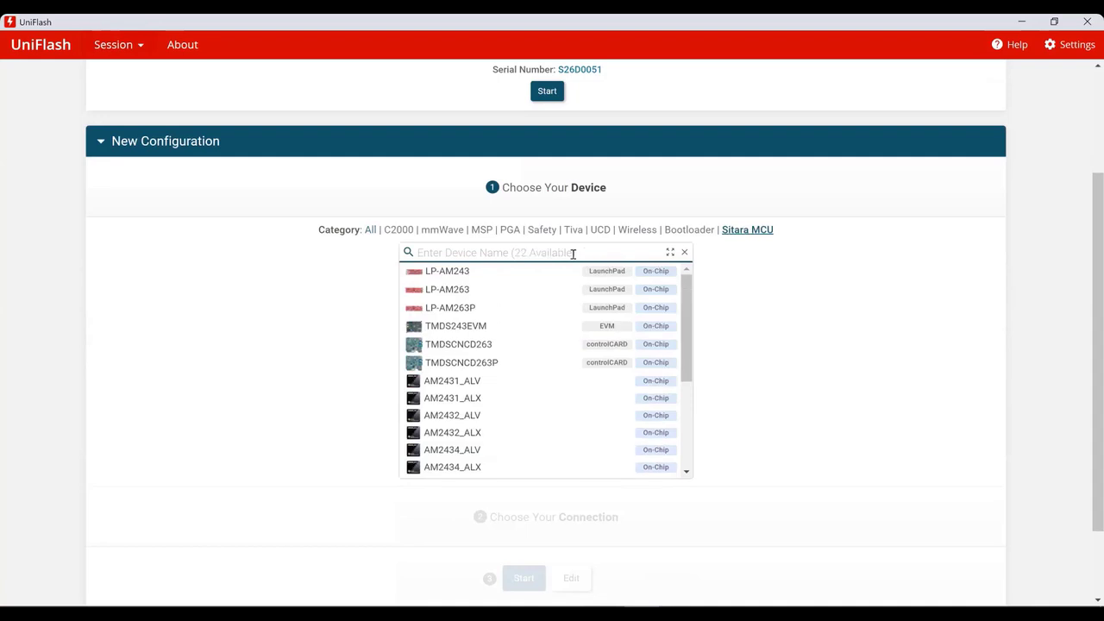
text(am263px)
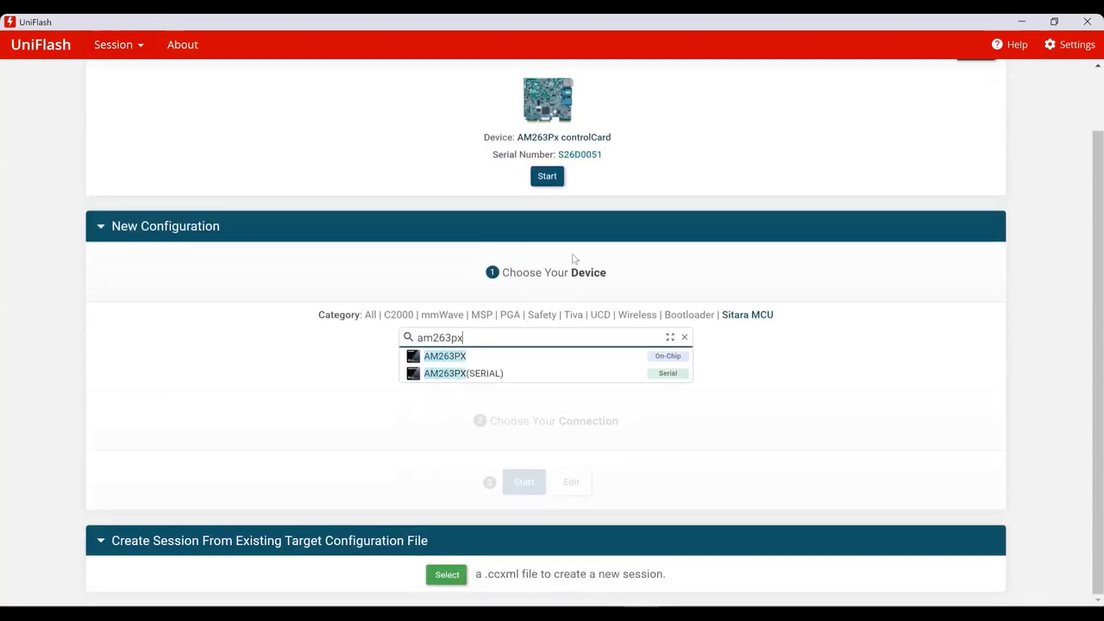
click(621, 359)
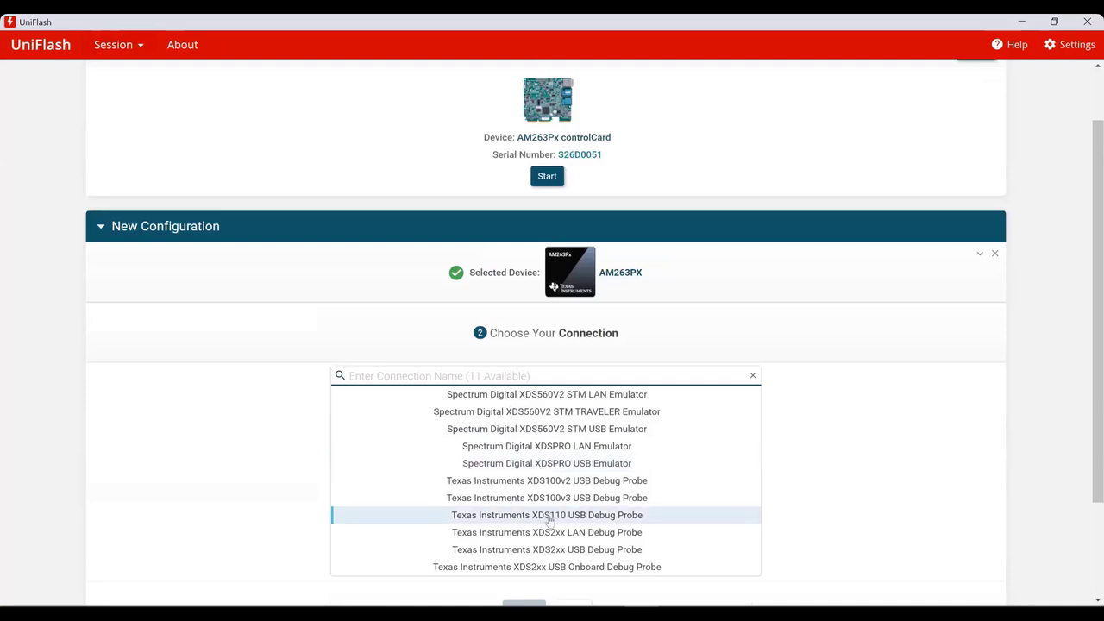
click(549, 518)
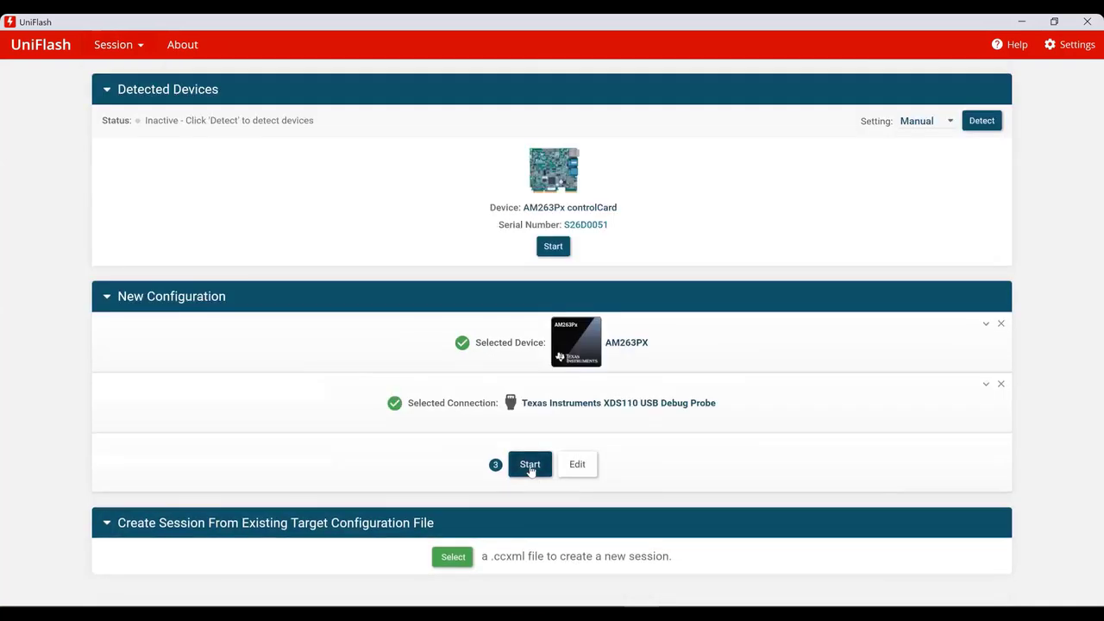
Set device detection back to Auto and start a session for the detected AM263Px controlCard
click(930, 120)
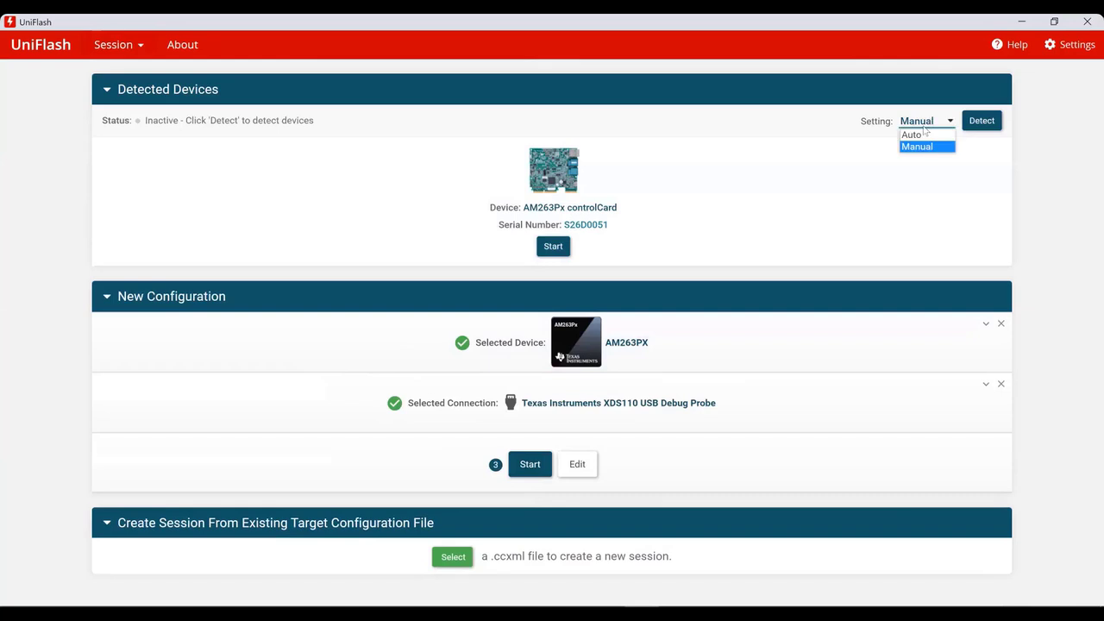
click(923, 135)
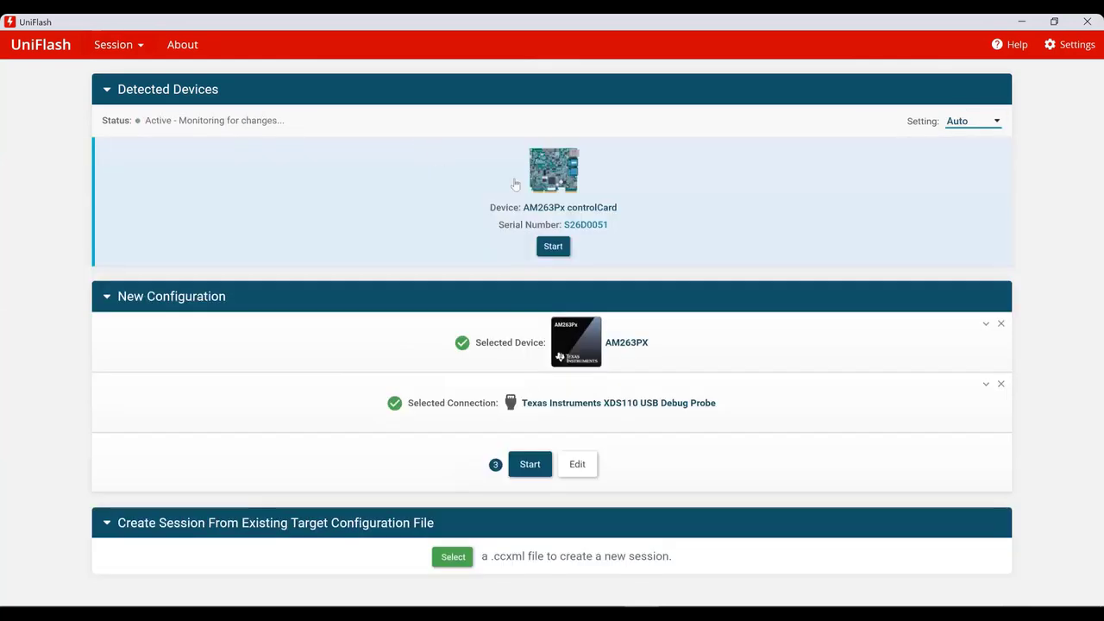
click(555, 249)
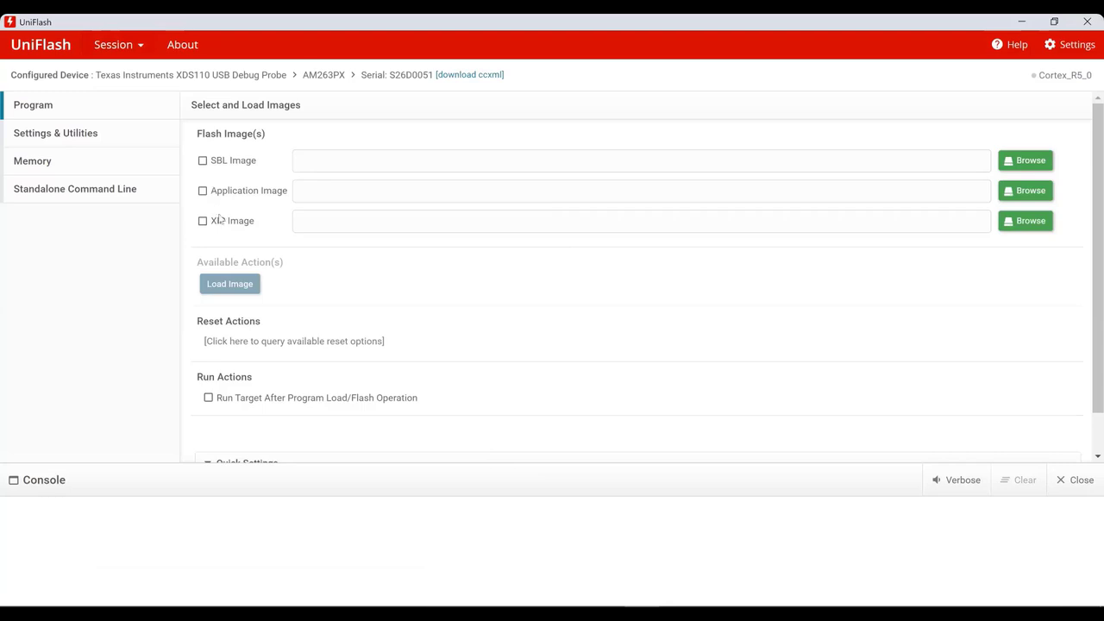
Flash the device over JTAG with sbl_ospi.release.tiimage as the SBL image and hello_world.release.appimage as the application image
click(329, 164)
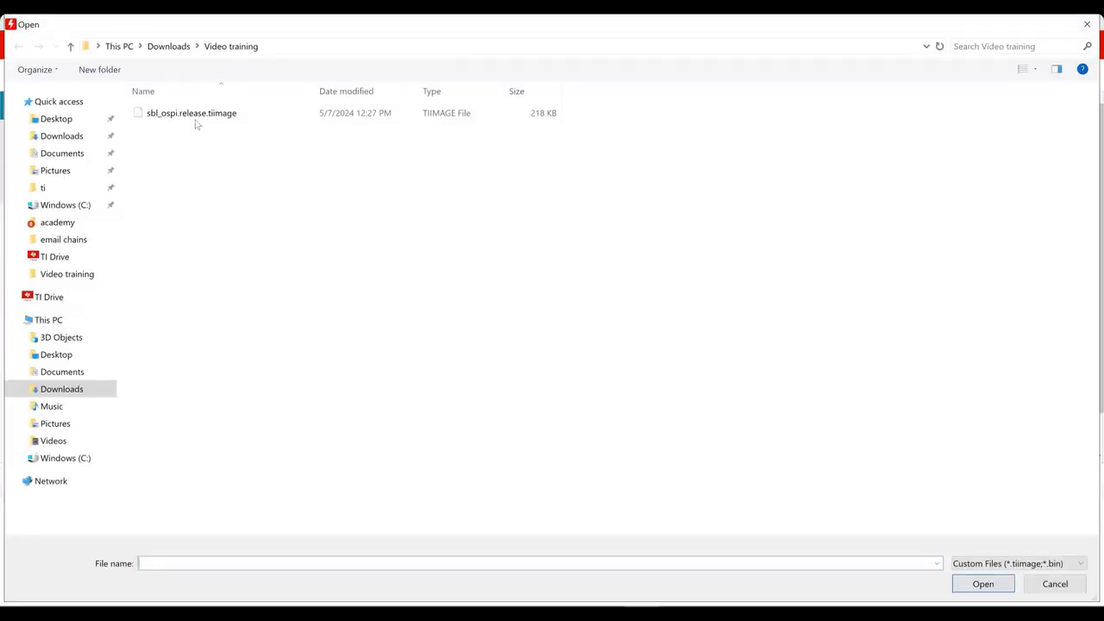
double_click(196, 121)
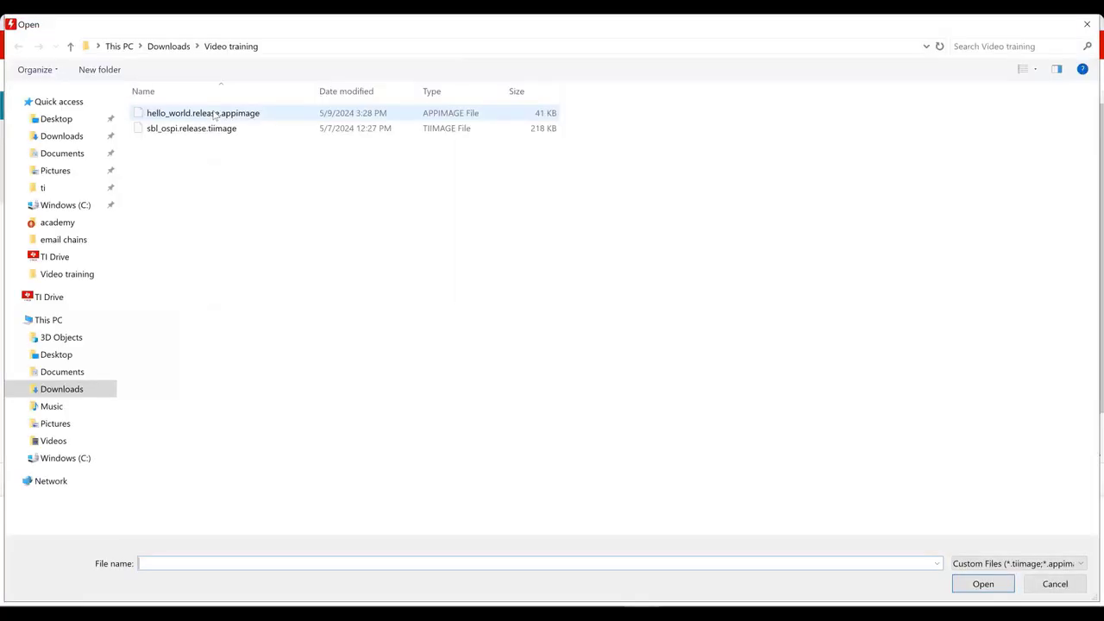
double_click(268, 114)
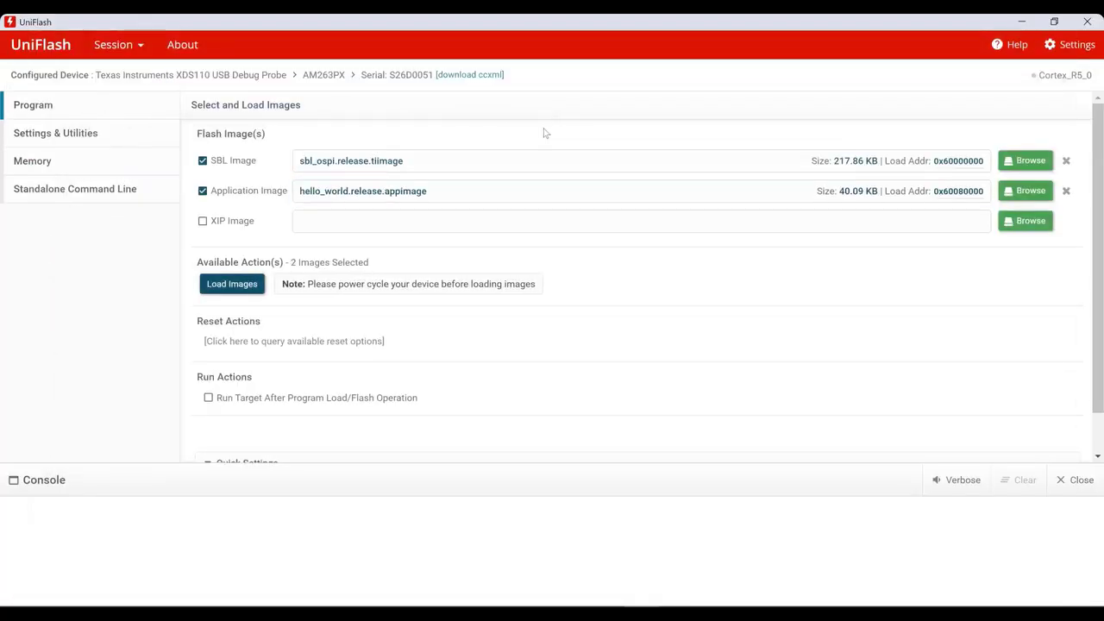
click(256, 286)
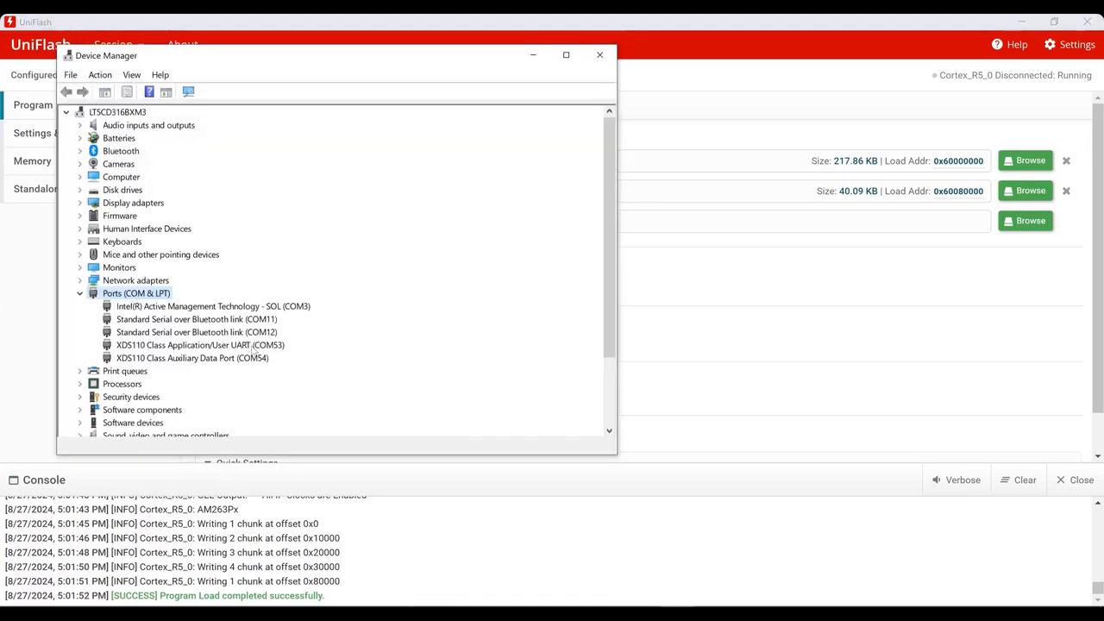
Check in Device Manager which COM port belongs to the XDS110 Class Application/User UART
click(250, 345)
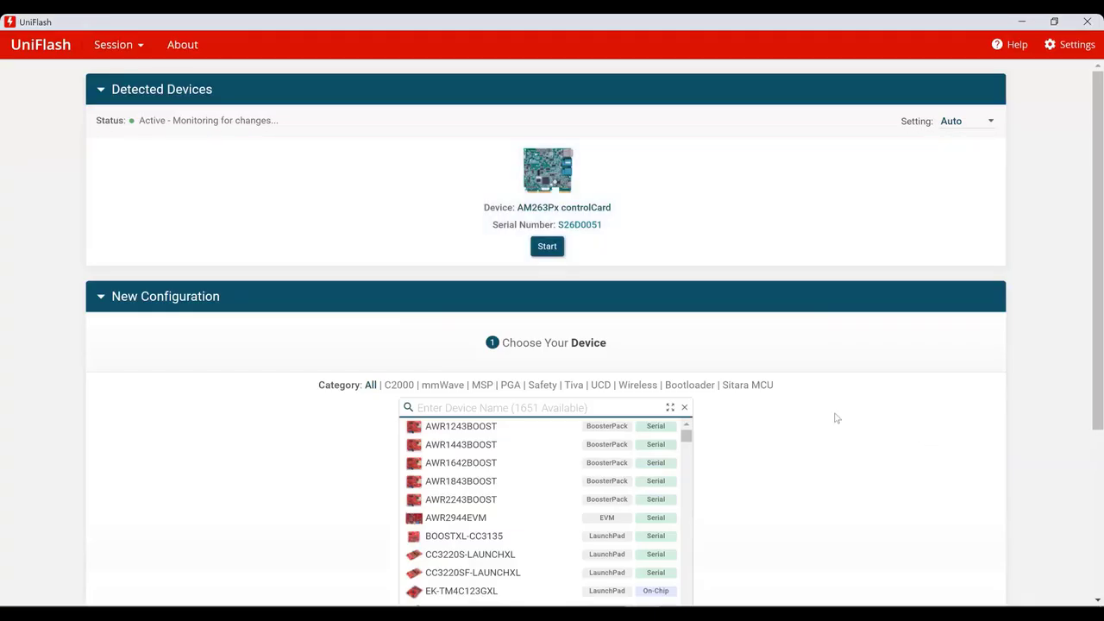
Find am263px in the Sitara MCU category and start a new session for AM263PX(SERIAL) over the serial connection
click(747, 386)
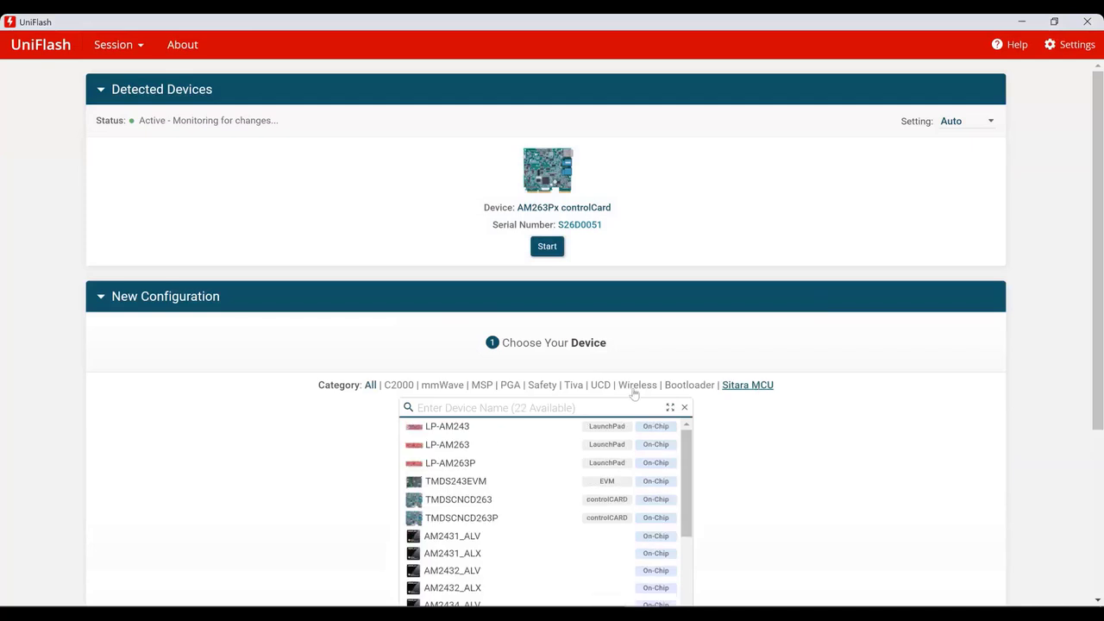
text(am)
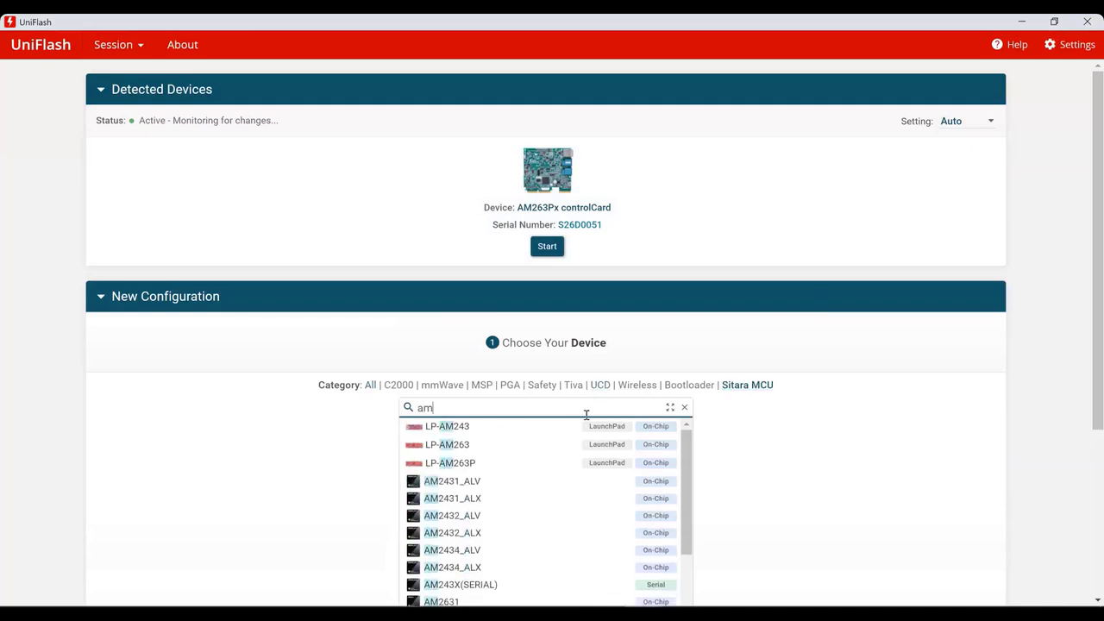
text(263px)
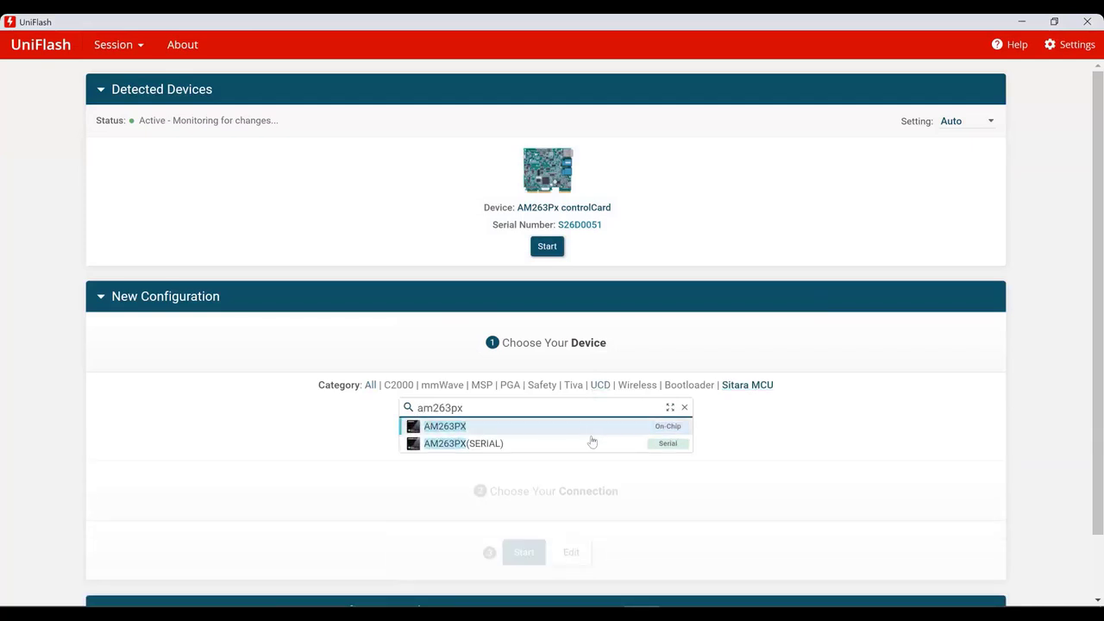
click(593, 442)
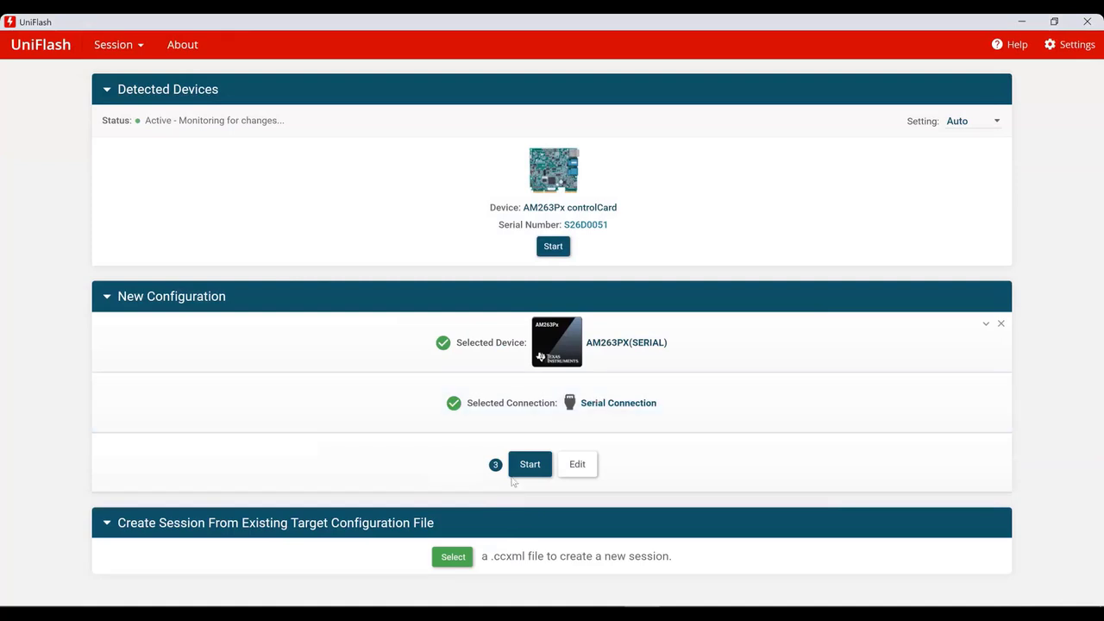
click(523, 465)
Choose sbl_ospi.release.tiimage as the SBL image and hello_world.release.appimage as the application image for serial flashing
click(457, 158)
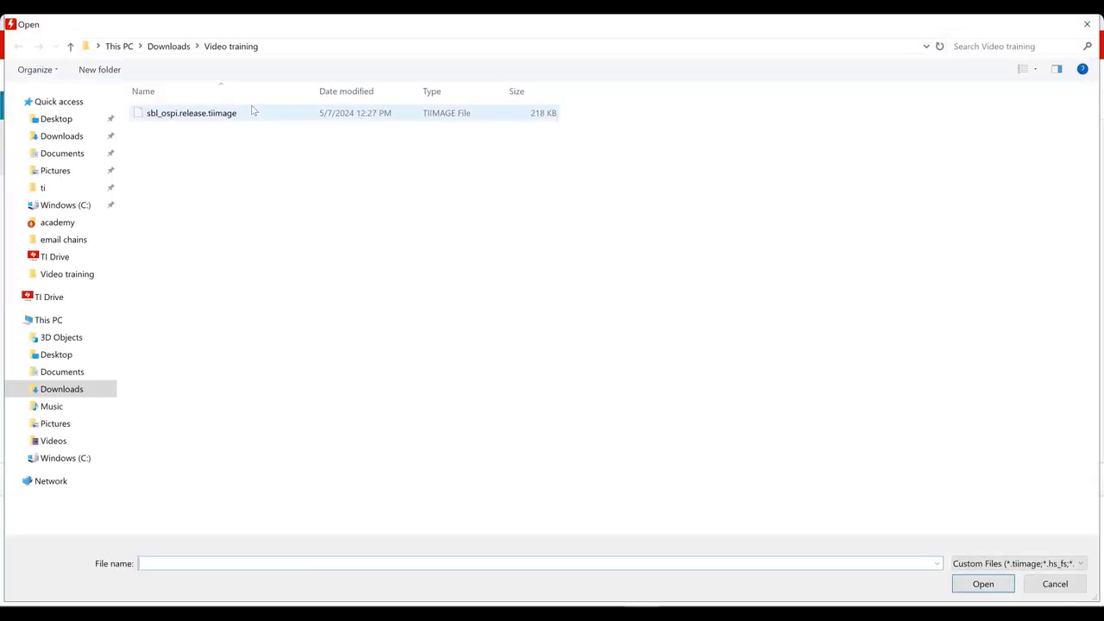
double_click(254, 111)
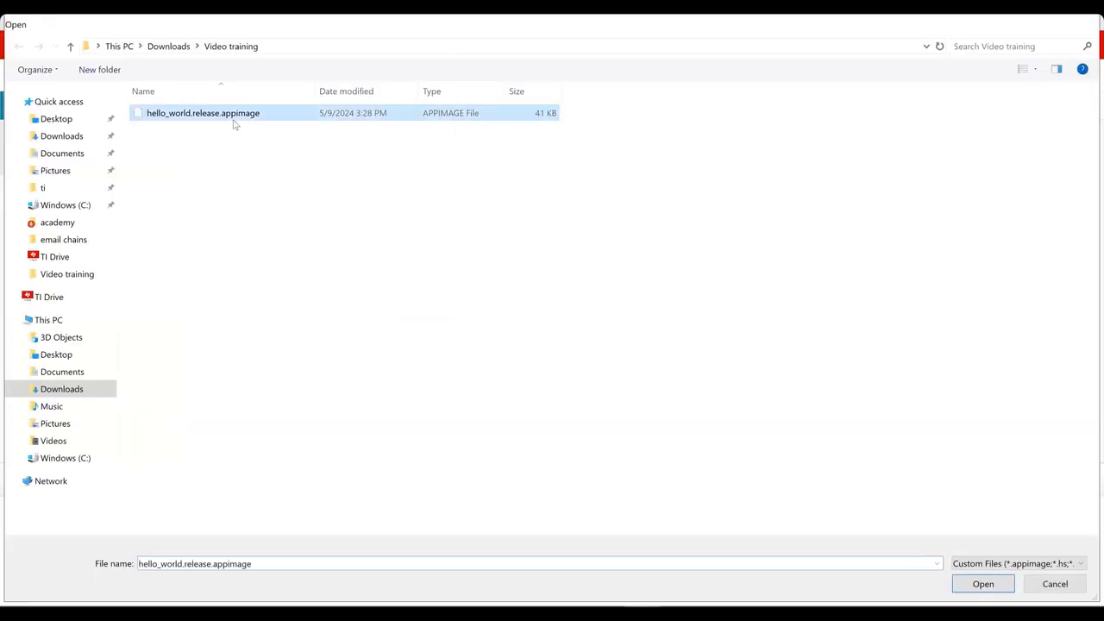
double_click(235, 114)
Set the COM port to COM53 and load both images onto the device
click(289, 421)
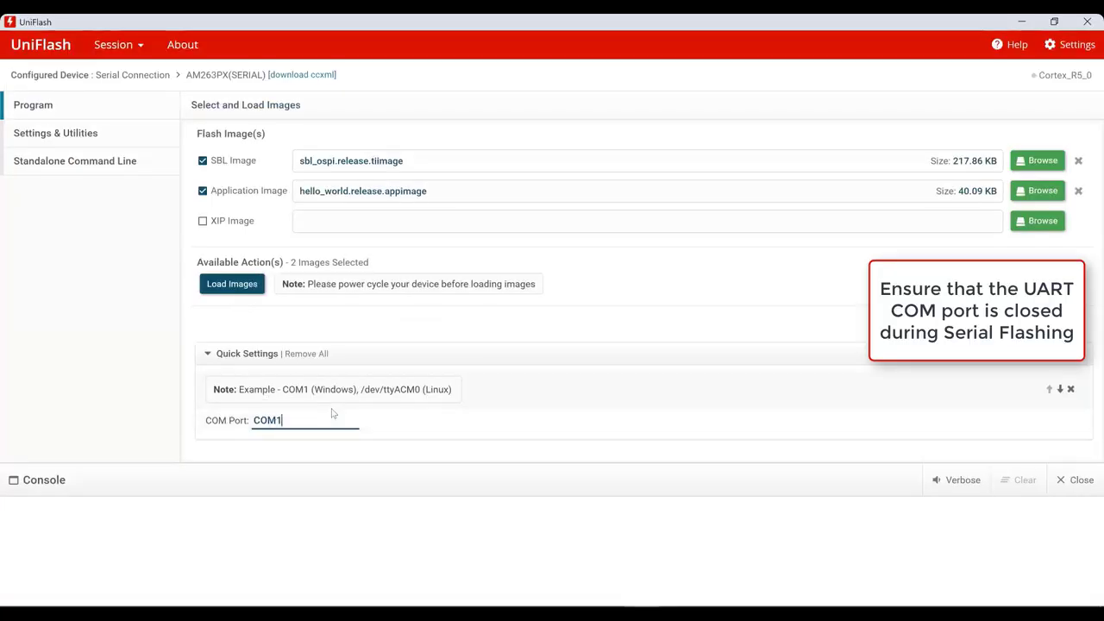
key(BackSpace)
text(53)
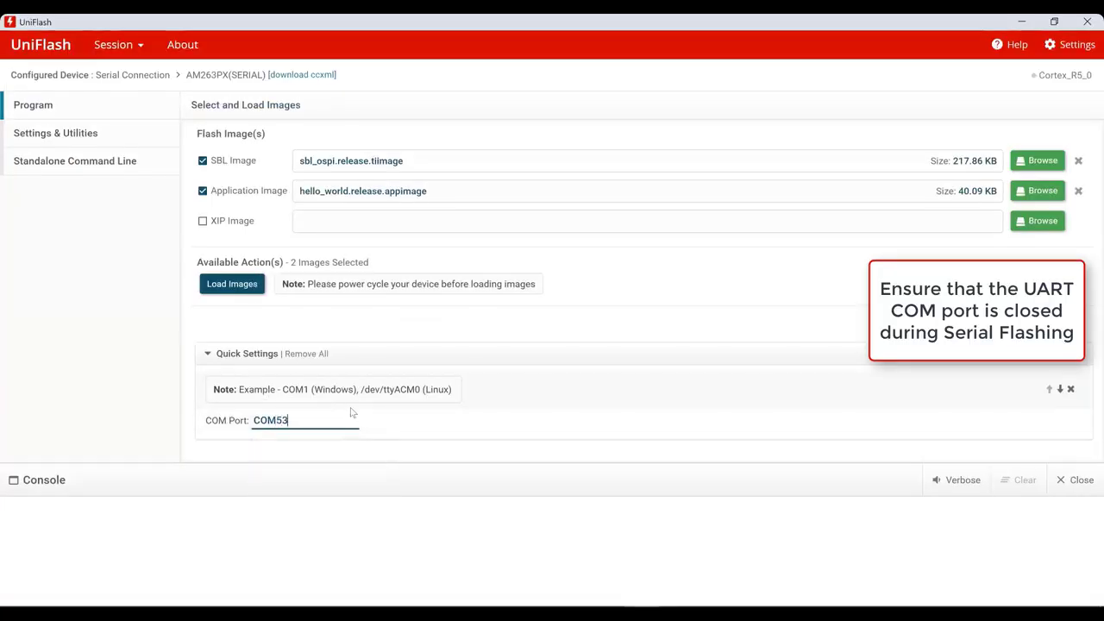
click(440, 424)
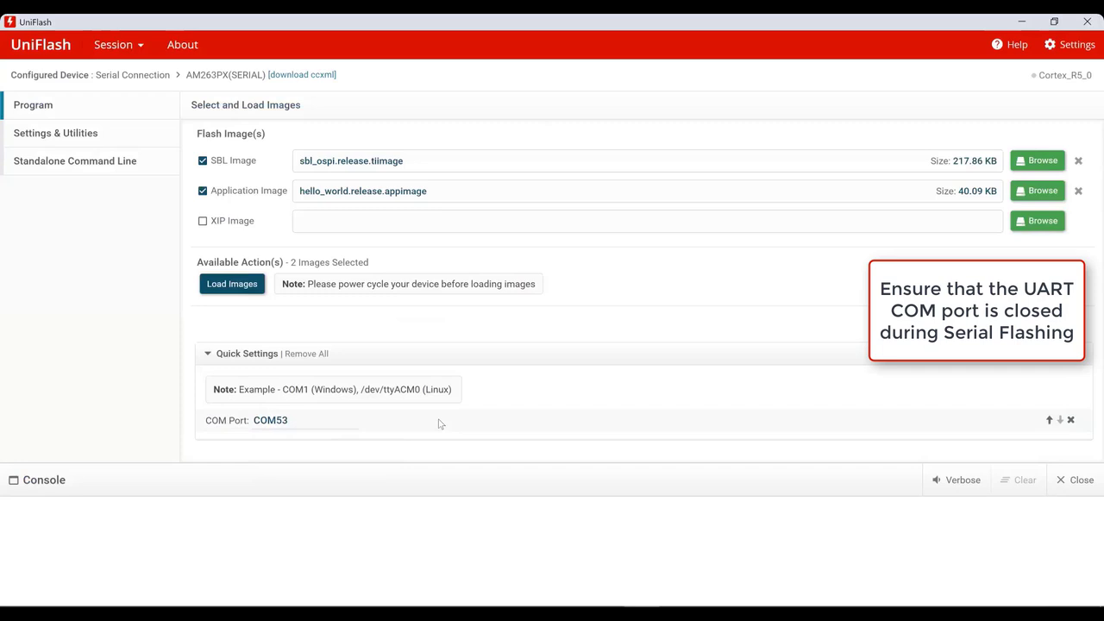
click(221, 291)
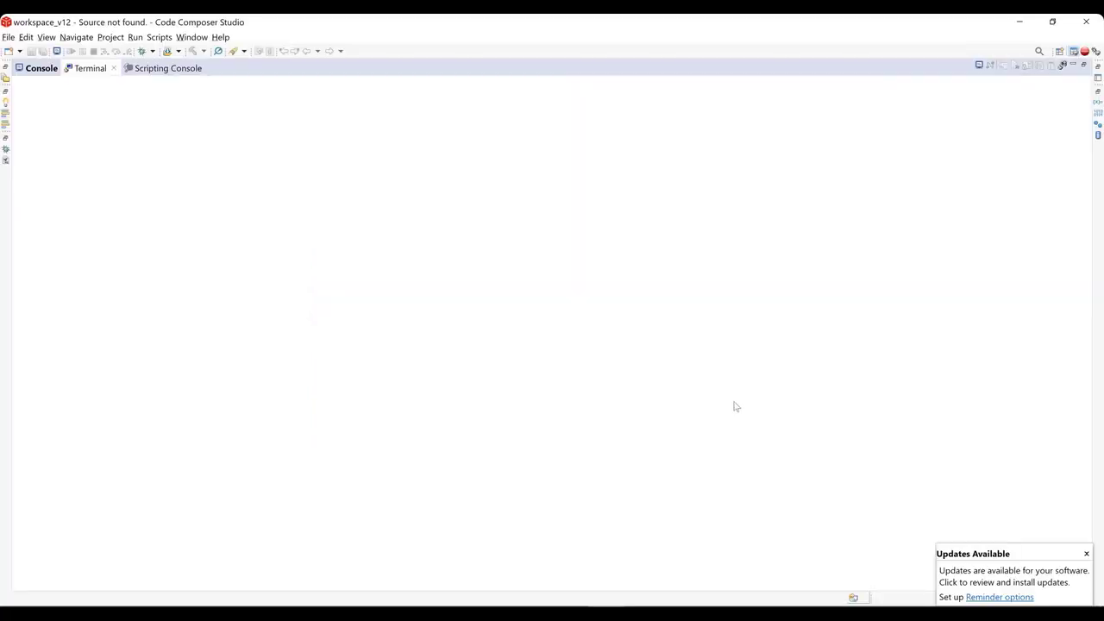
Launch a serial terminal on COM53 at 115200 baud in Code Composer Studio
click(978, 65)
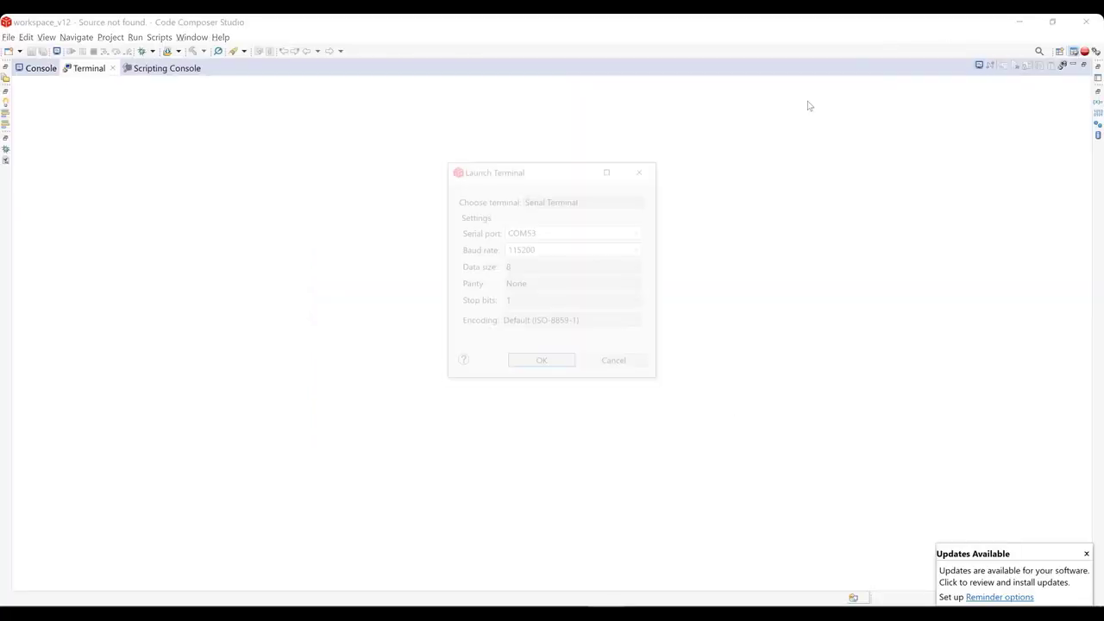
click(538, 365)
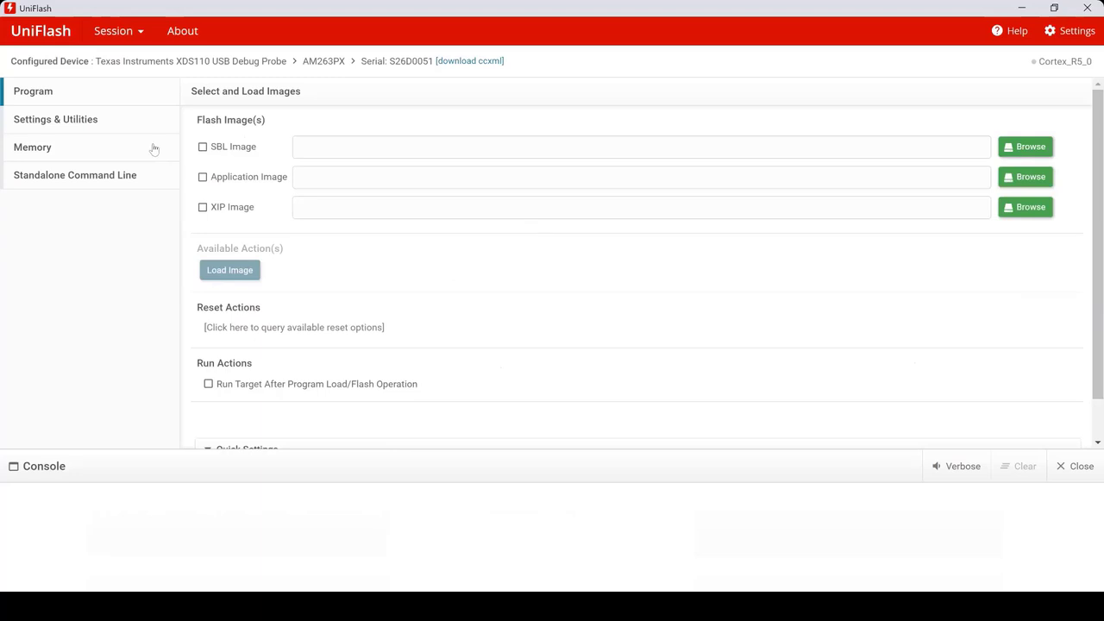
Return to the XDS110 session in UniFlash and read the target device's memory in the Memory Browser
click(55, 150)
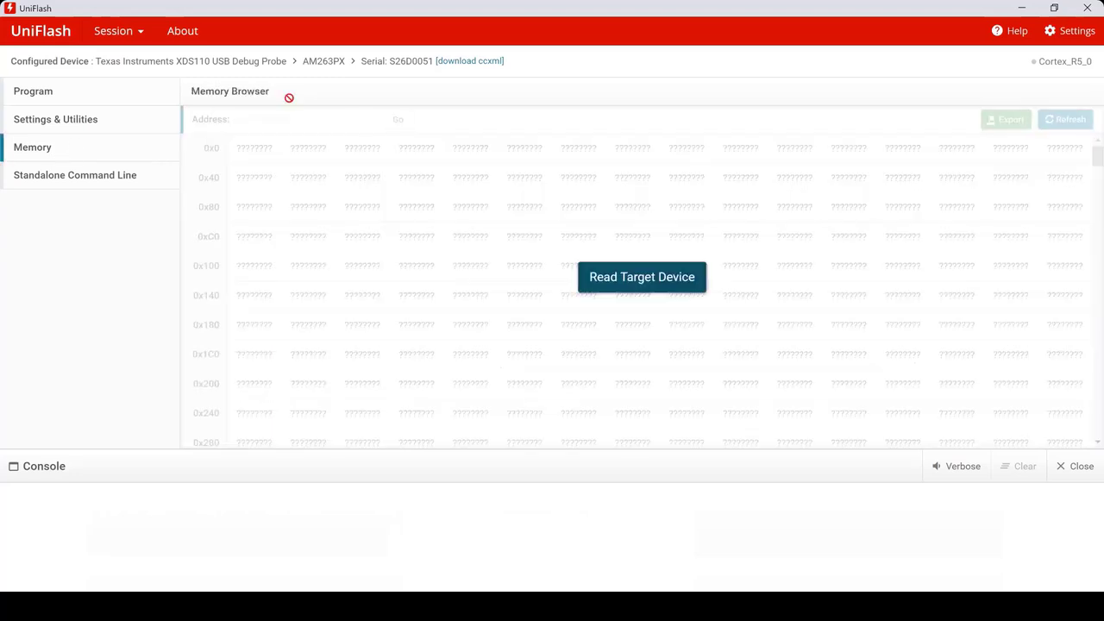
click(636, 279)
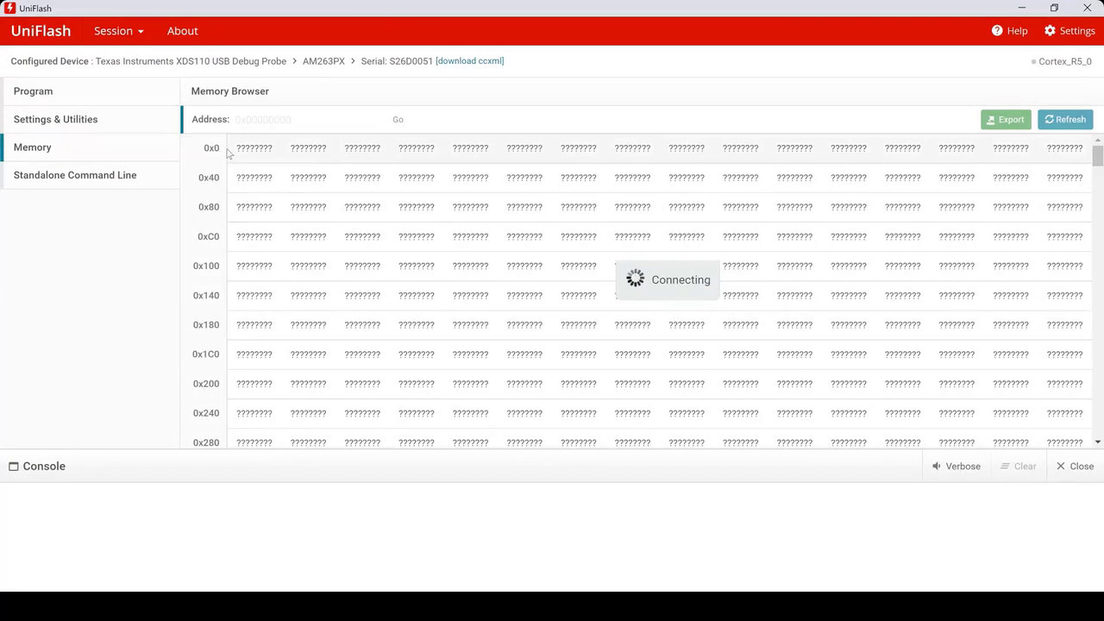